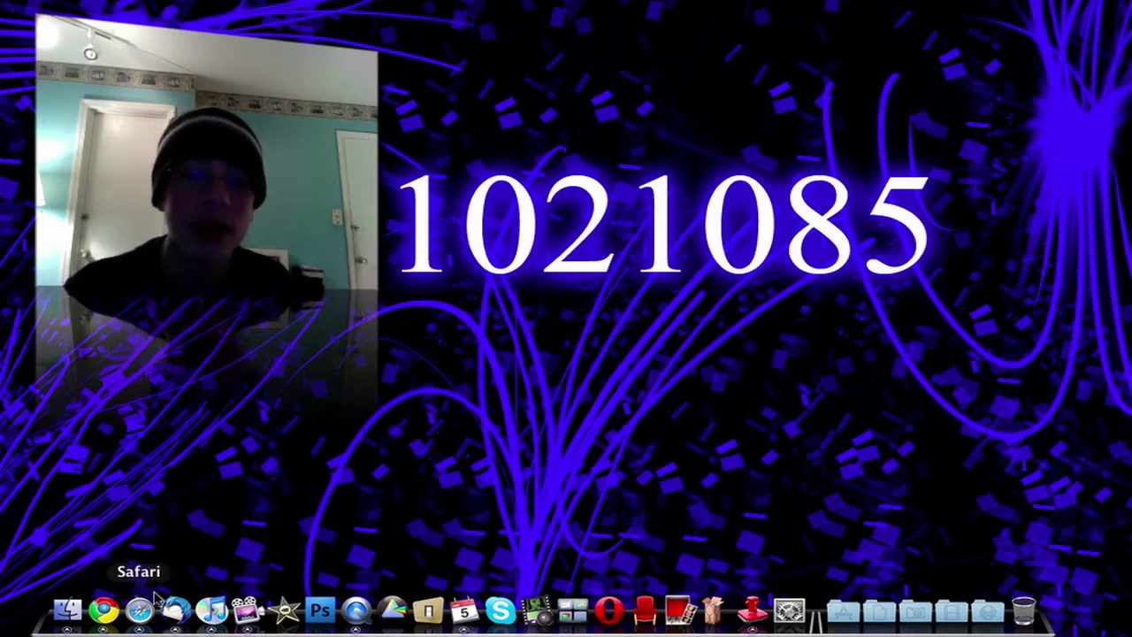
Step: Download Dock Library 1.2 from the MacUpdate page in Chrome, then minimize the browser
{"action": "left_click", "coordinate": [103, 610]}
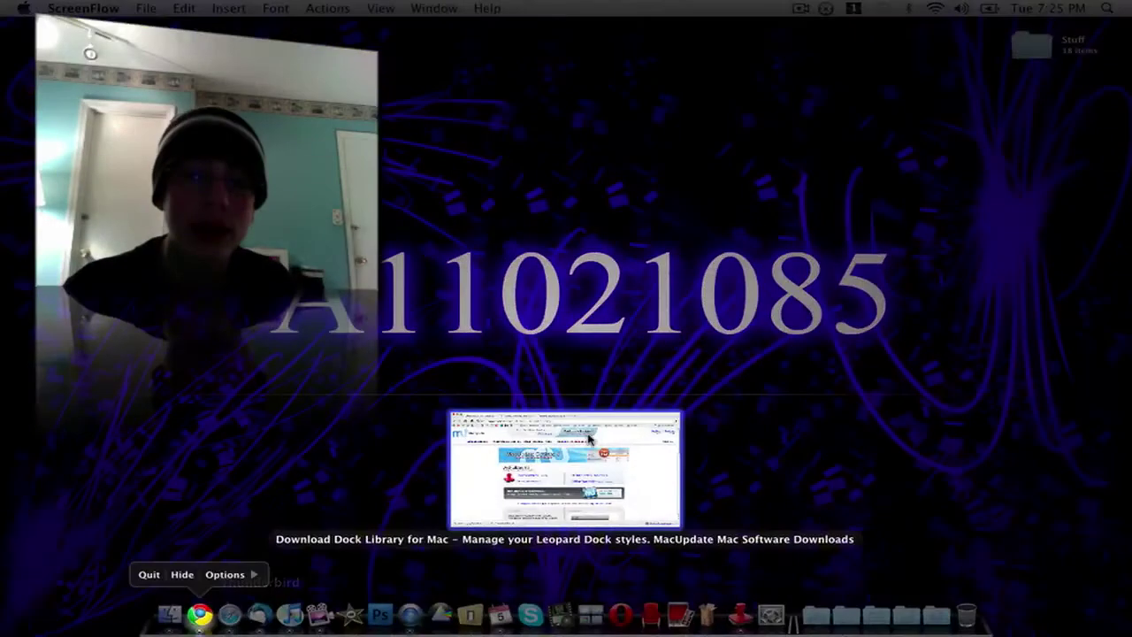
{"action": "left_click", "coordinate": [589, 438]}
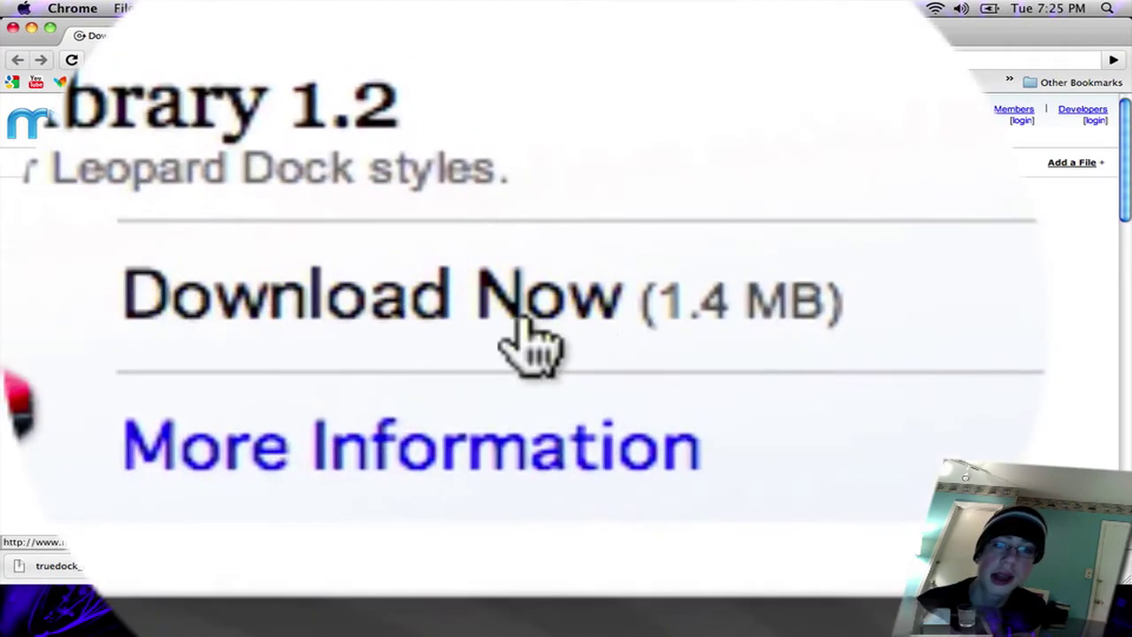
{"action": "left_click", "coordinate": [529, 336]}
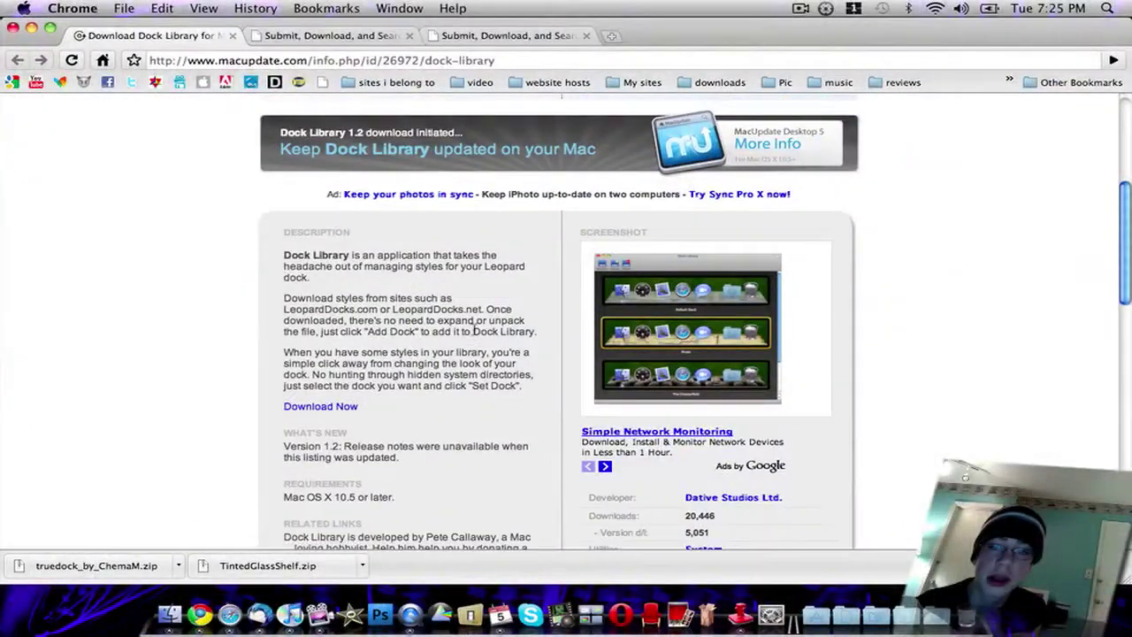
{"action": "scroll", "coordinate": [474, 331], "scroll_direction": "up", "scroll_amount": 3}
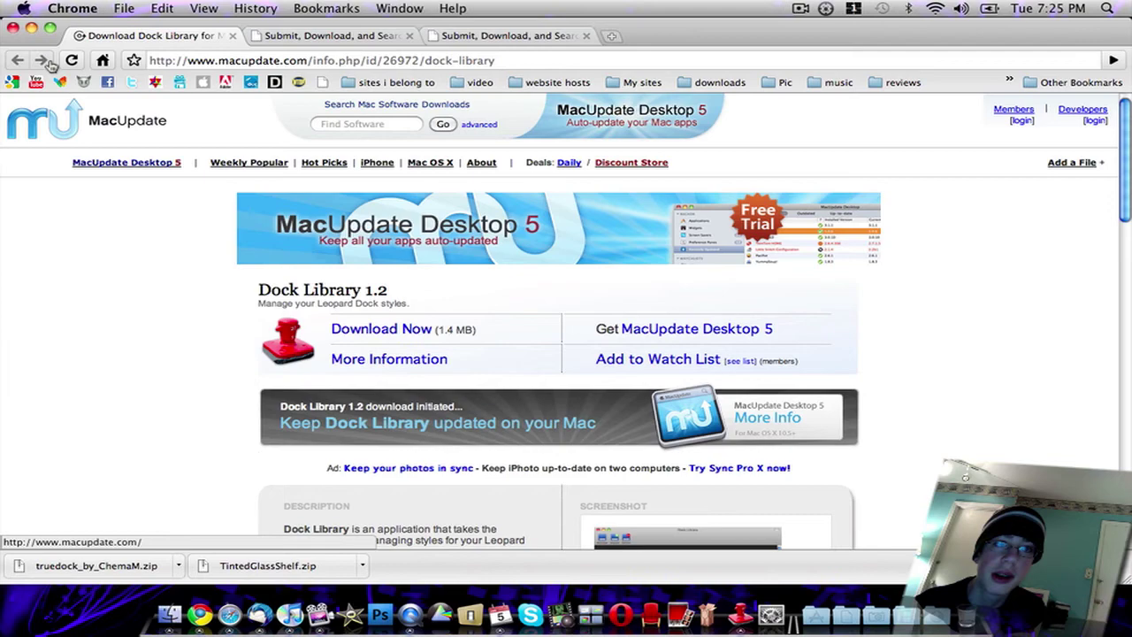
{"action": "left_click", "coordinate": [31, 27]}
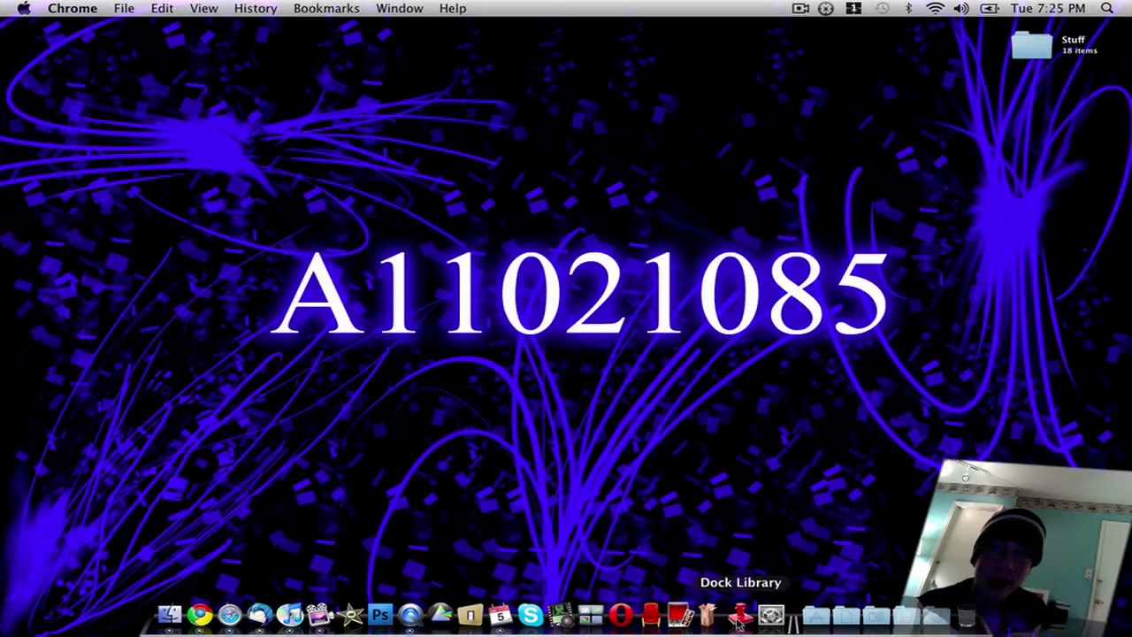
Step: Launch Dock Library from the Dock to show the Default Dock and TintedGlassShelf styles
{"action": "left_click", "coordinate": [741, 614]}
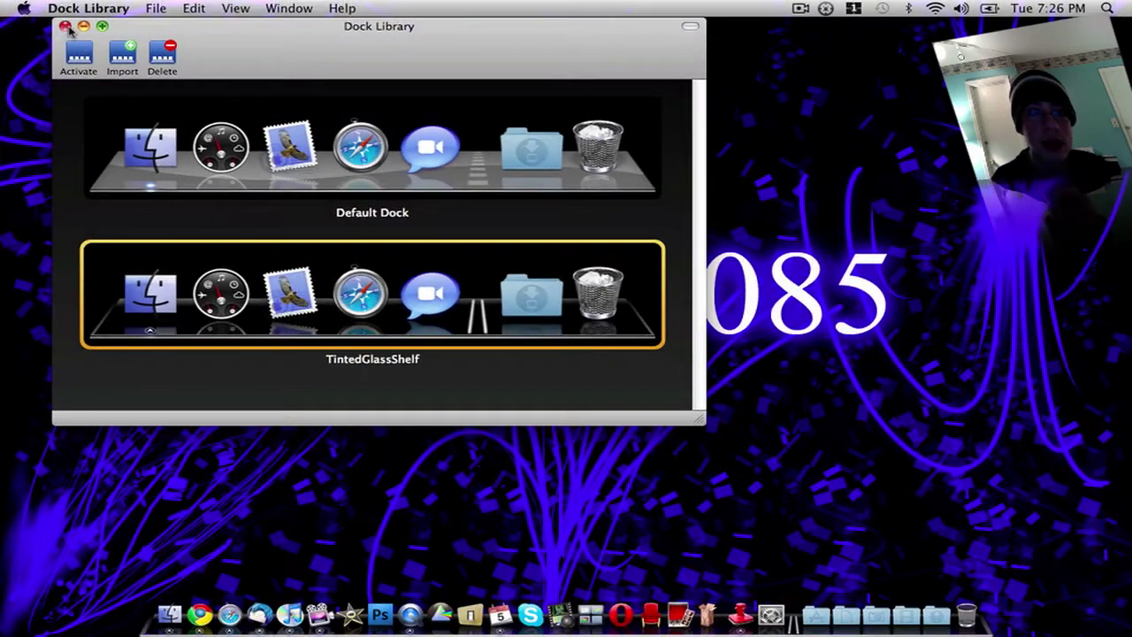
Step: Close Dock Library and bring Chrome back to the LeopardDocks page
{"action": "left_click", "coordinate": [101, 25]}
{"action": "key", "text": "F10"}
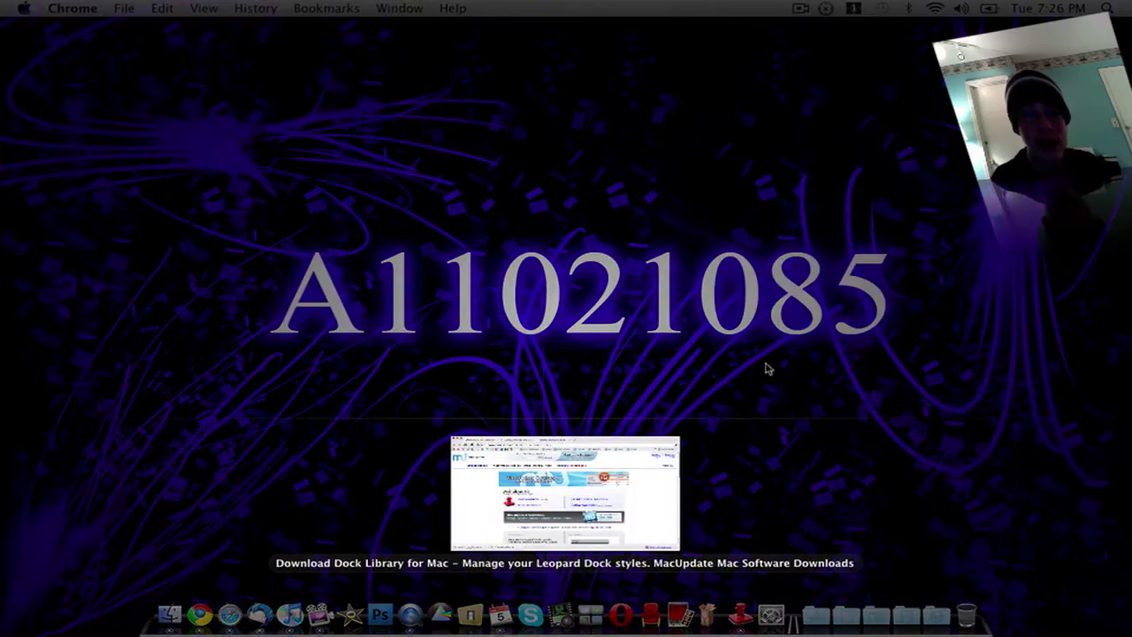
{"action": "left_click", "coordinate": [564, 492]}
{"action": "left_click", "coordinate": [297, 37]}
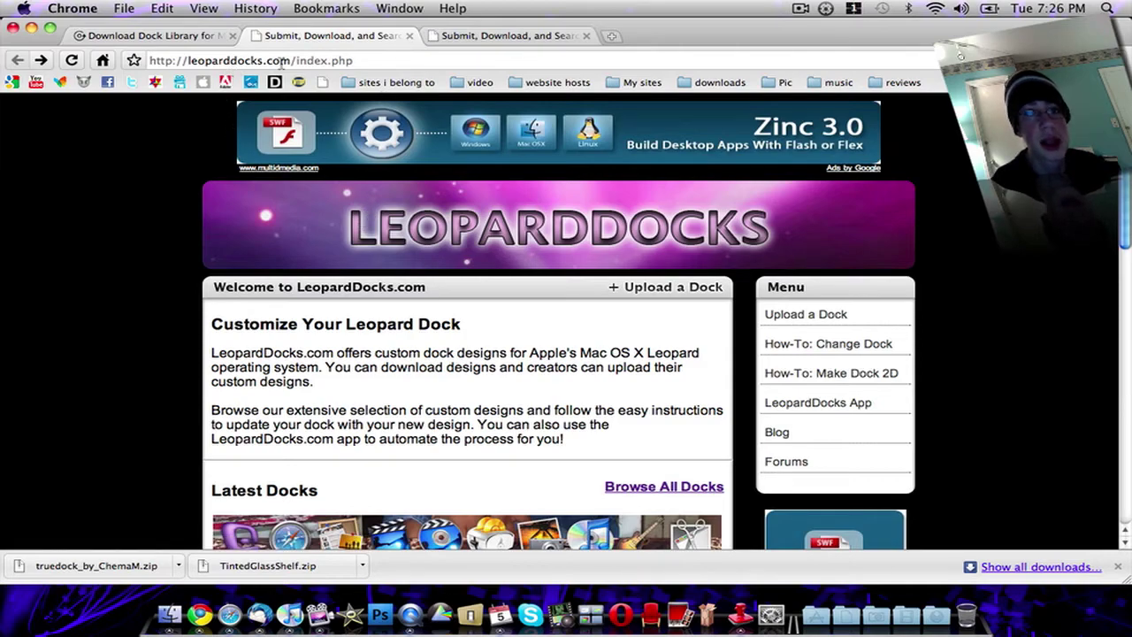
{"action": "scroll", "coordinate": [558, 299], "scroll_direction": "down", "scroll_amount": 15}
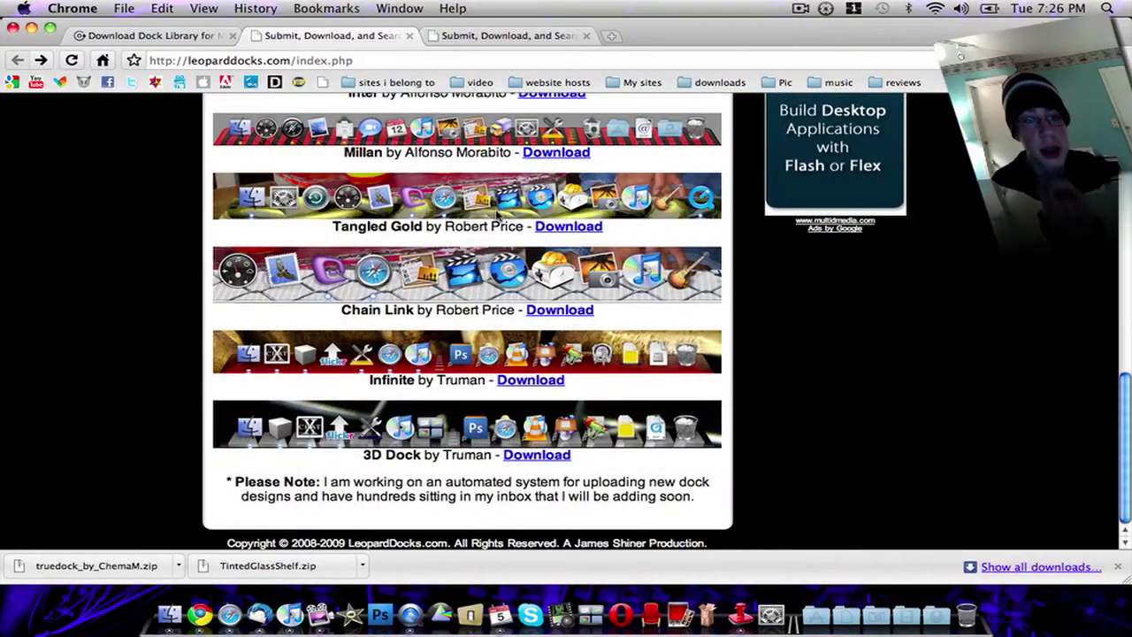
{"action": "scroll", "coordinate": [646, 341], "scroll_direction": "up", "scroll_amount": 15}
{"action": "scroll", "coordinate": [681, 456], "scroll_direction": "down", "scroll_amount": 1}
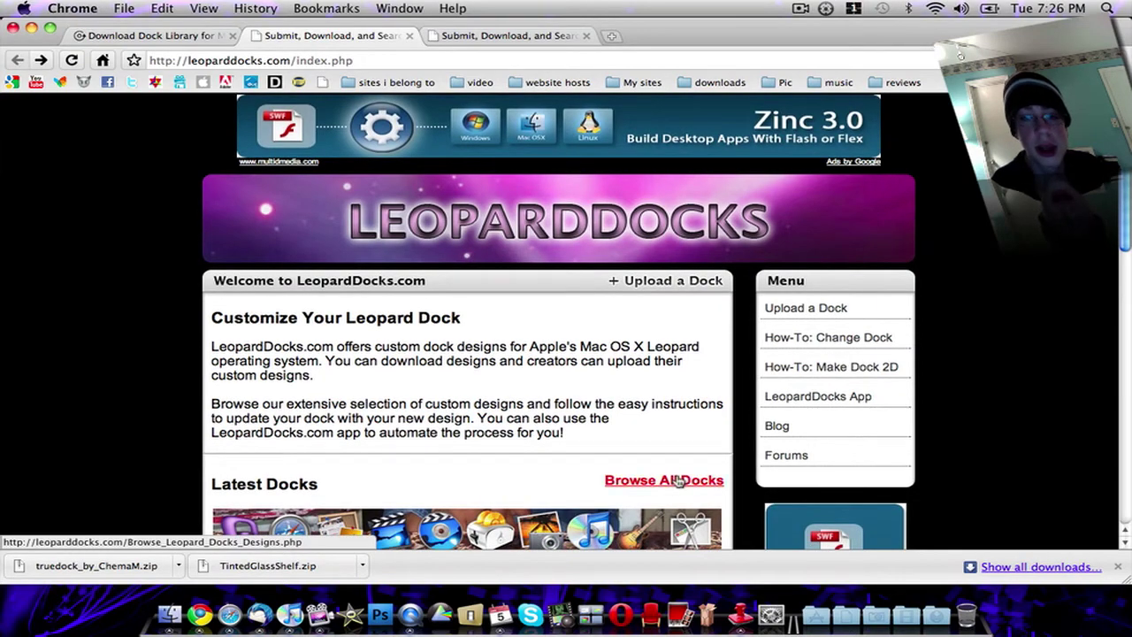
Step: Browse the full LeopardDocks designs list and download the True Dock skin by Chema
{"action": "left_click", "coordinate": [680, 480]}
{"action": "scroll", "coordinate": [678, 478], "scroll_direction": "down", "scroll_amount": 20}
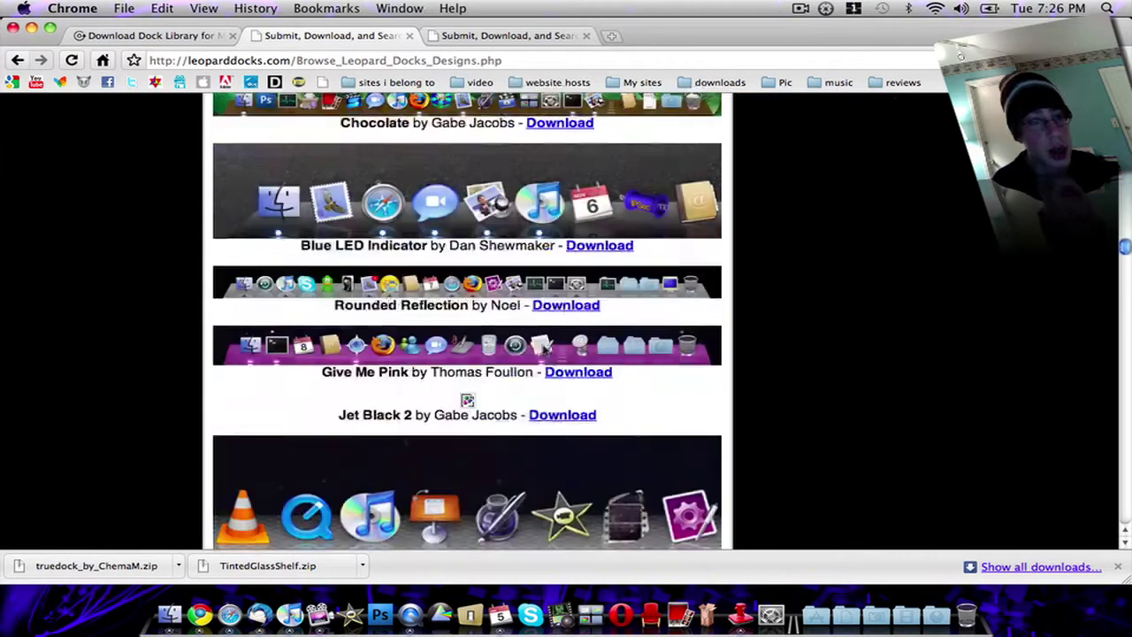
{"action": "scroll", "coordinate": [147, 168], "scroll_direction": "down", "scroll_amount": 10}
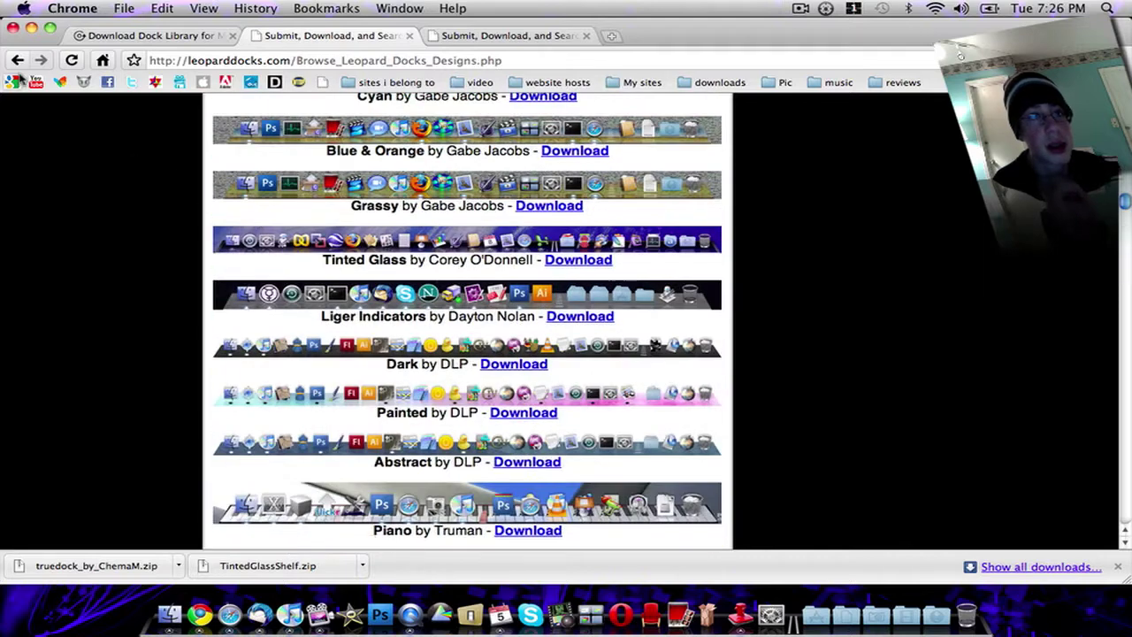
{"action": "left_click", "coordinate": [17, 60]}
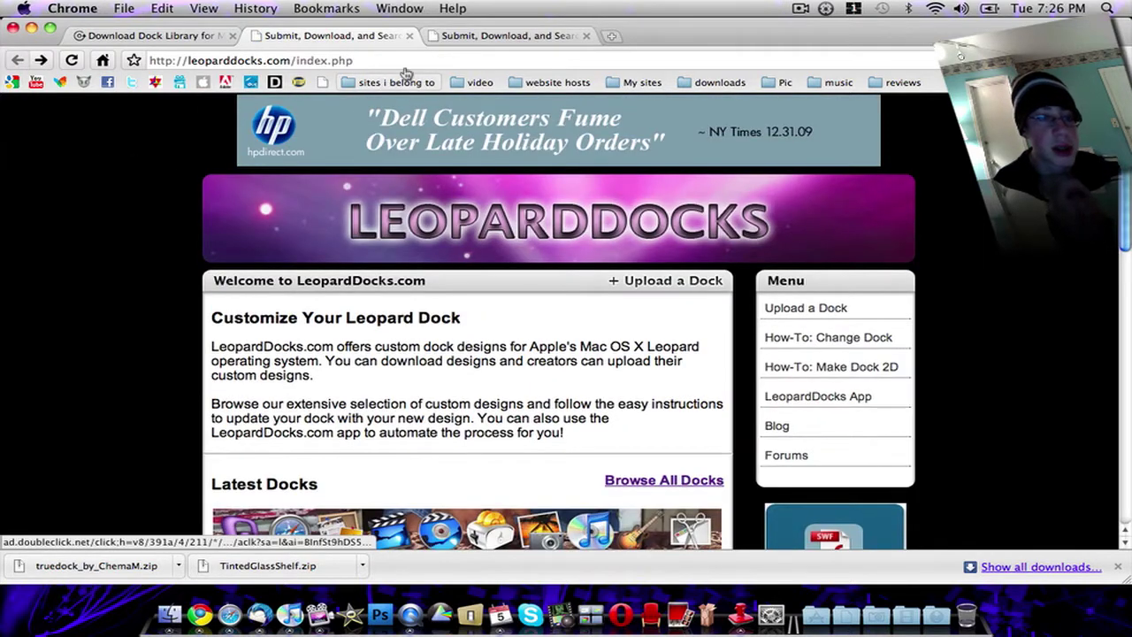
{"action": "left_click", "coordinate": [461, 35]}
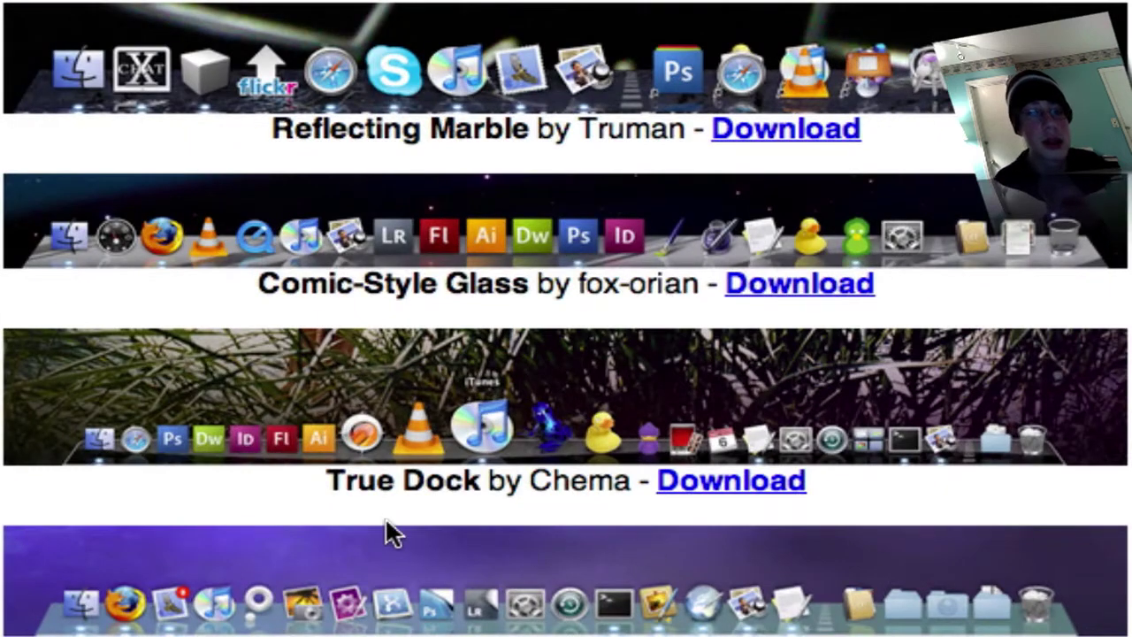
{"action": "left_click", "coordinate": [715, 485]}
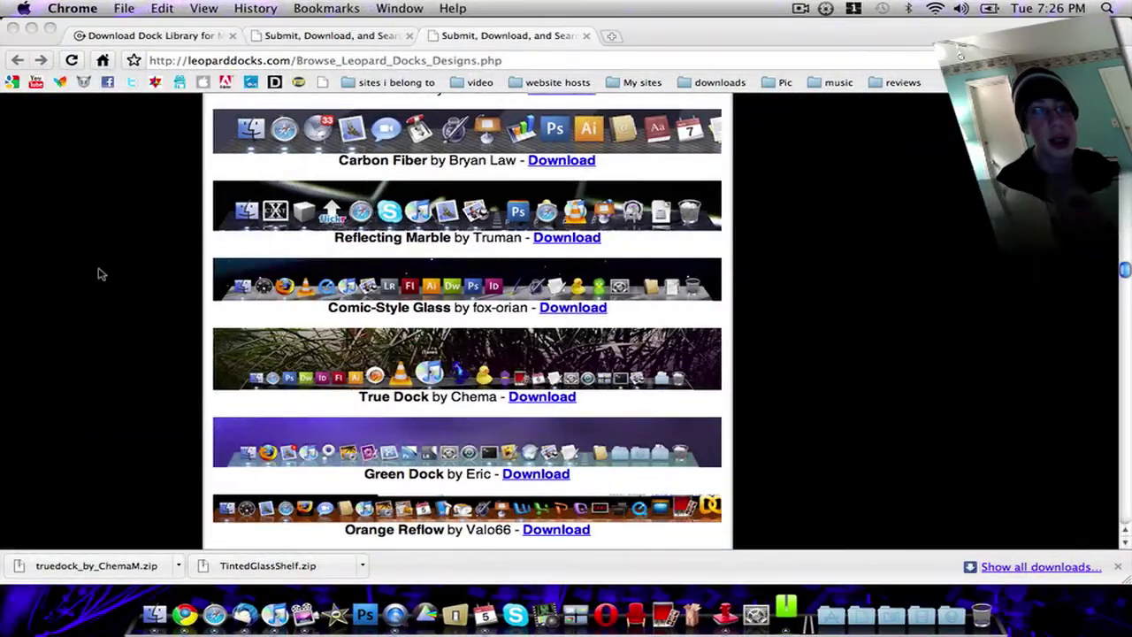
Step: Move the truedock_by_ChemaM folder from Downloads onto the desktop, just below Stuff
{"action": "left_click", "coordinate": [31, 29]}
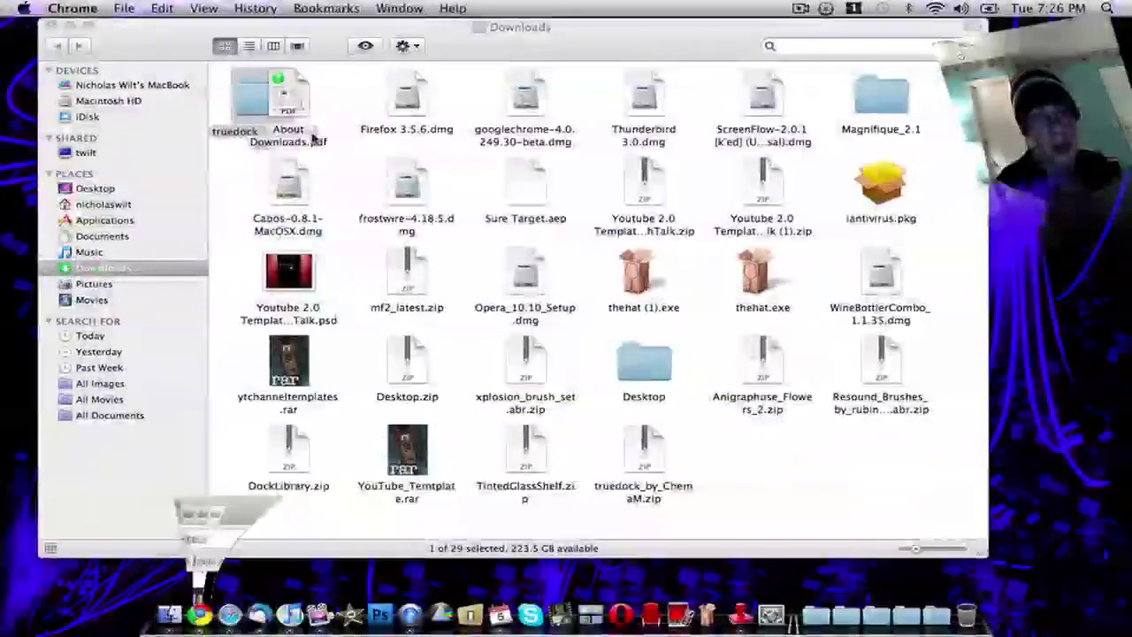
{"action": "left_click_drag", "start_coordinate": [311, 138], "coordinate": [821, 451]}
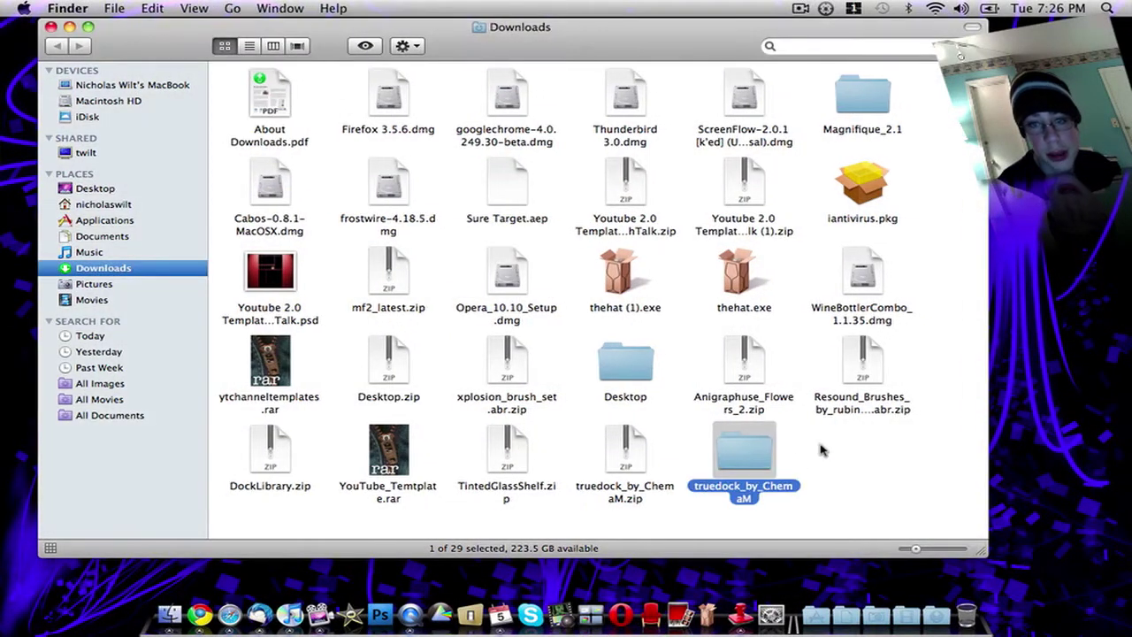
{"action": "left_click_drag", "start_coordinate": [747, 457], "coordinate": [1017, 242]}
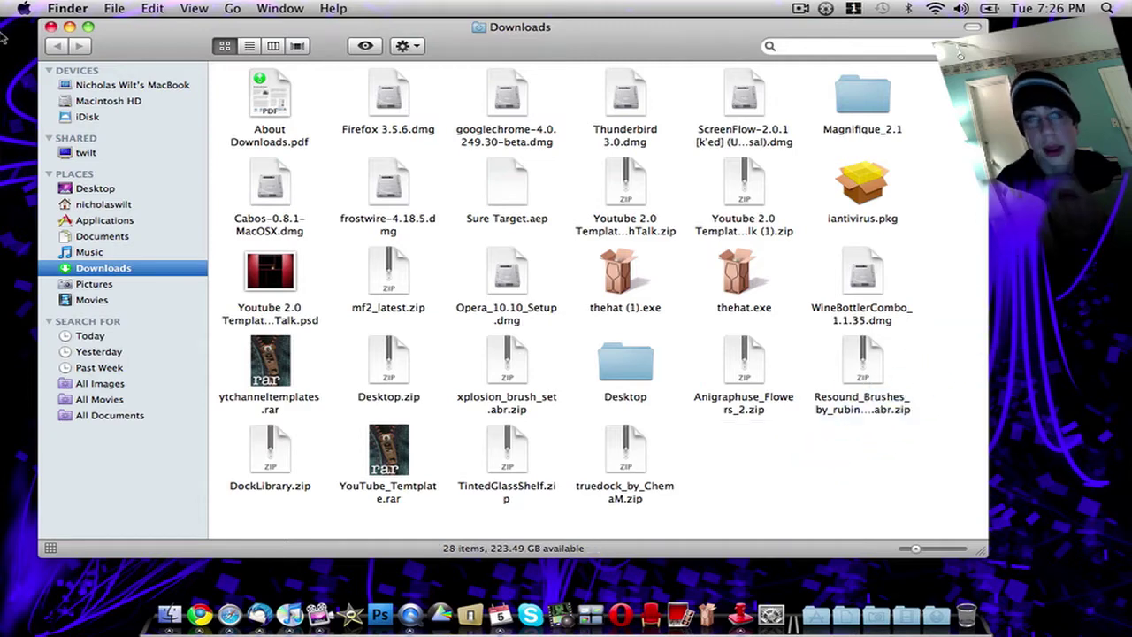
{"action": "left_click", "coordinate": [51, 27]}
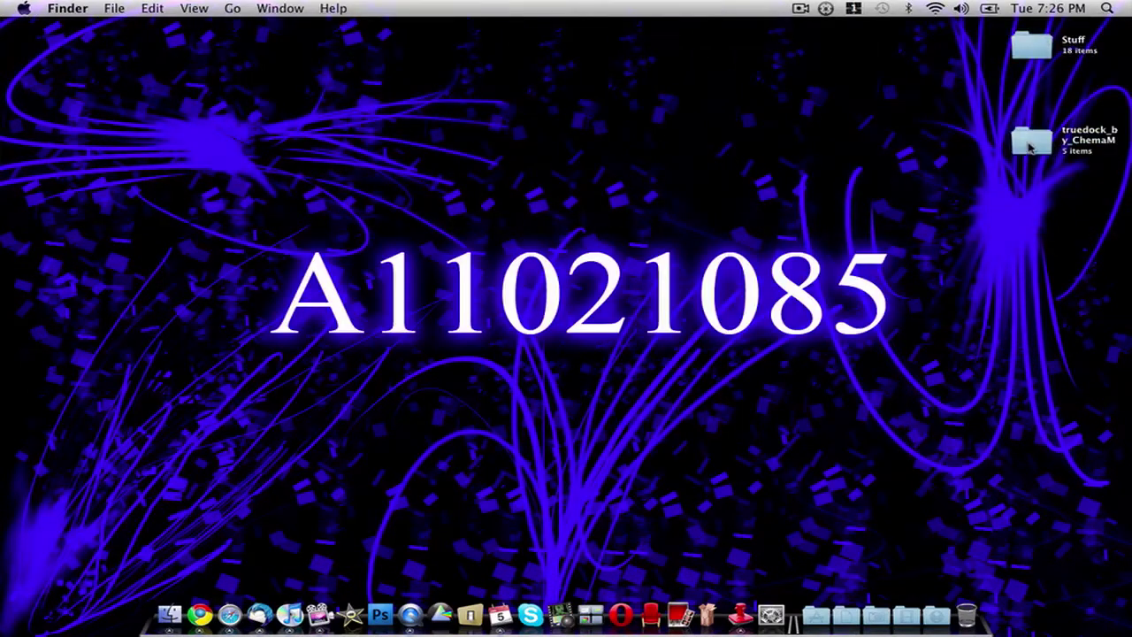
{"action": "left_click_drag", "start_coordinate": [1031, 148], "coordinate": [1031, 115]}
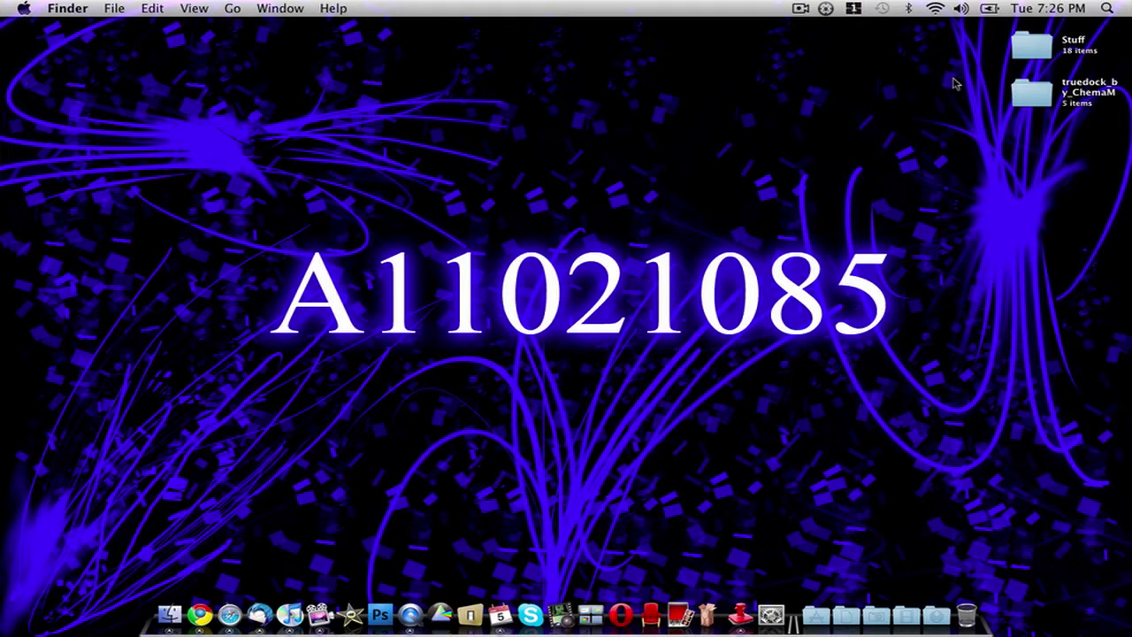
Step: Import the truedock_by_ChemaM folder from the Desktop into Dock Library as a dock style
{"action": "left_click", "coordinate": [740, 614]}
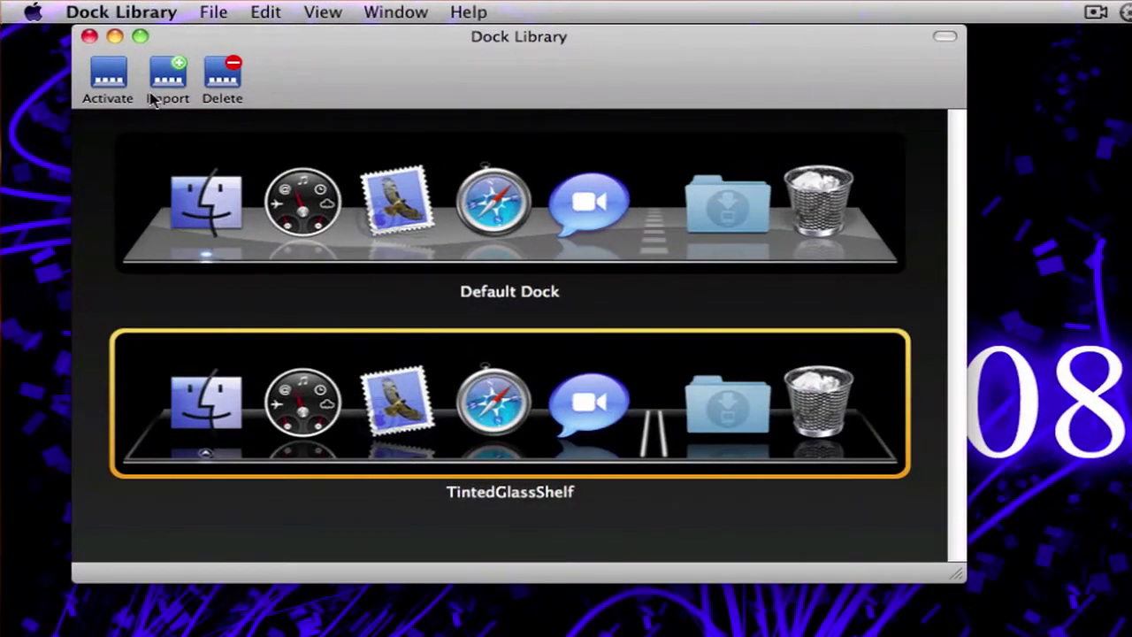
{"action": "left_click", "coordinate": [161, 71]}
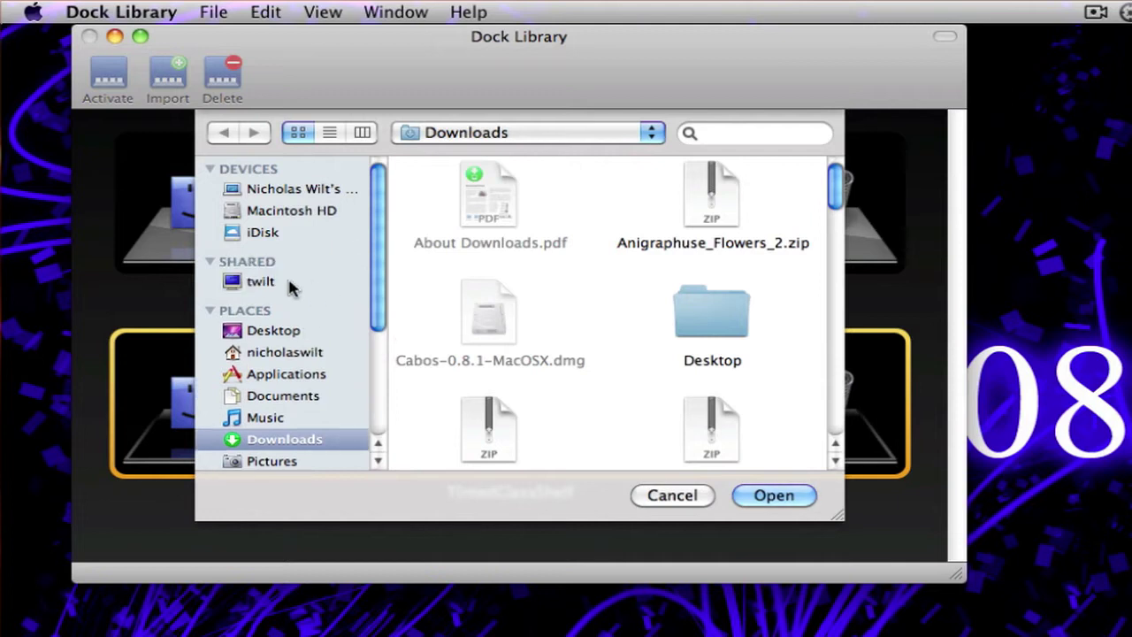
{"action": "left_click", "coordinate": [285, 331]}
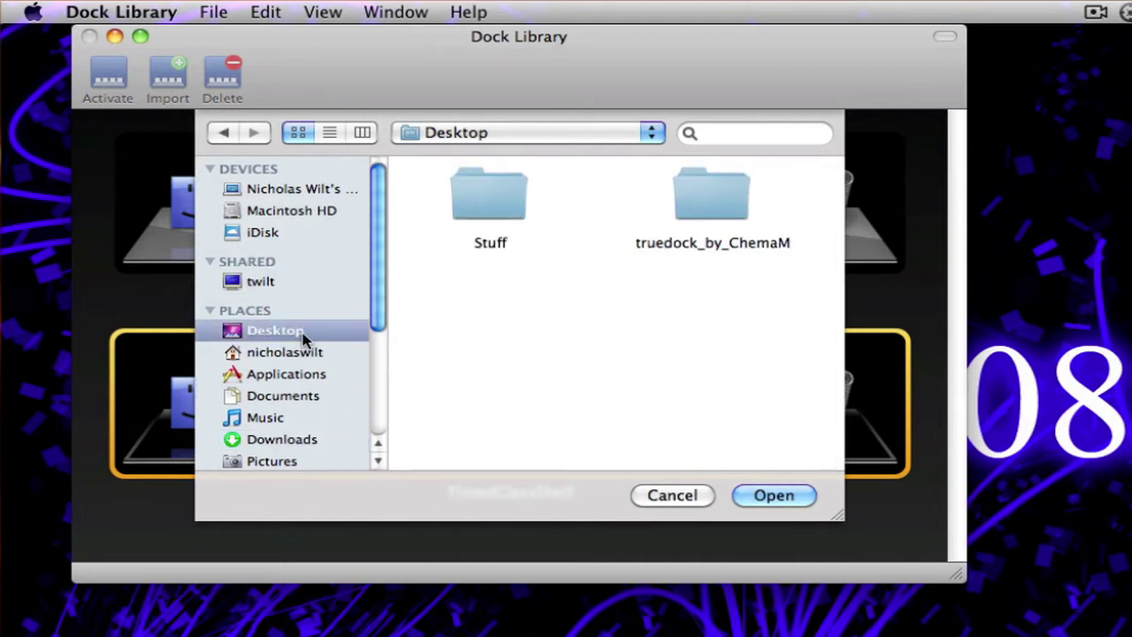
{"action": "left_click", "coordinate": [715, 195]}
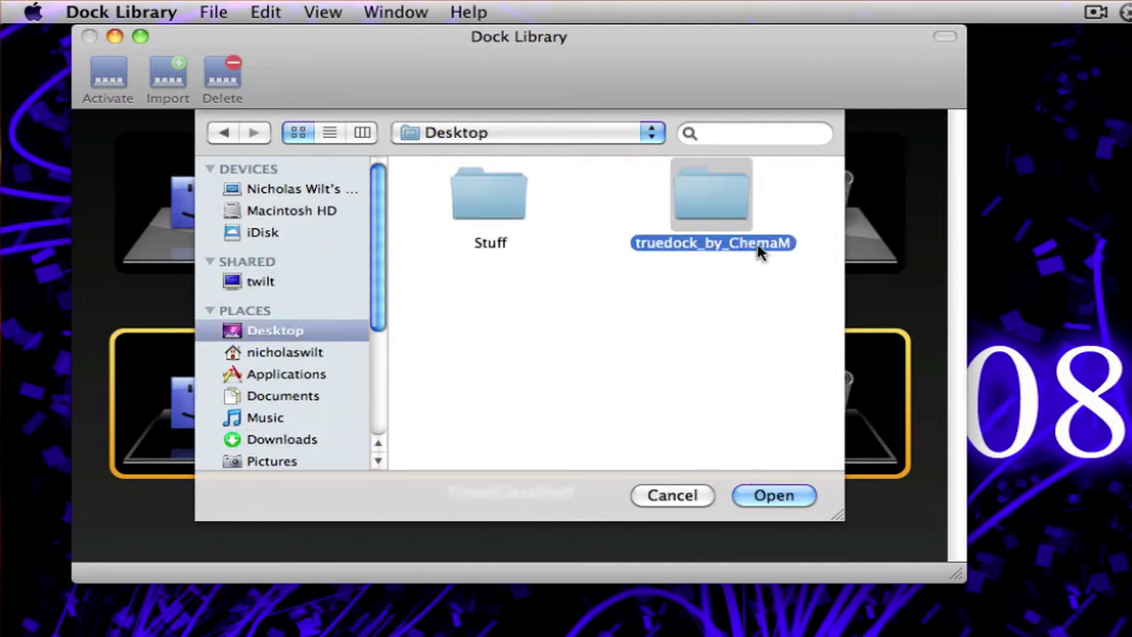
{"action": "left_click", "coordinate": [778, 495]}
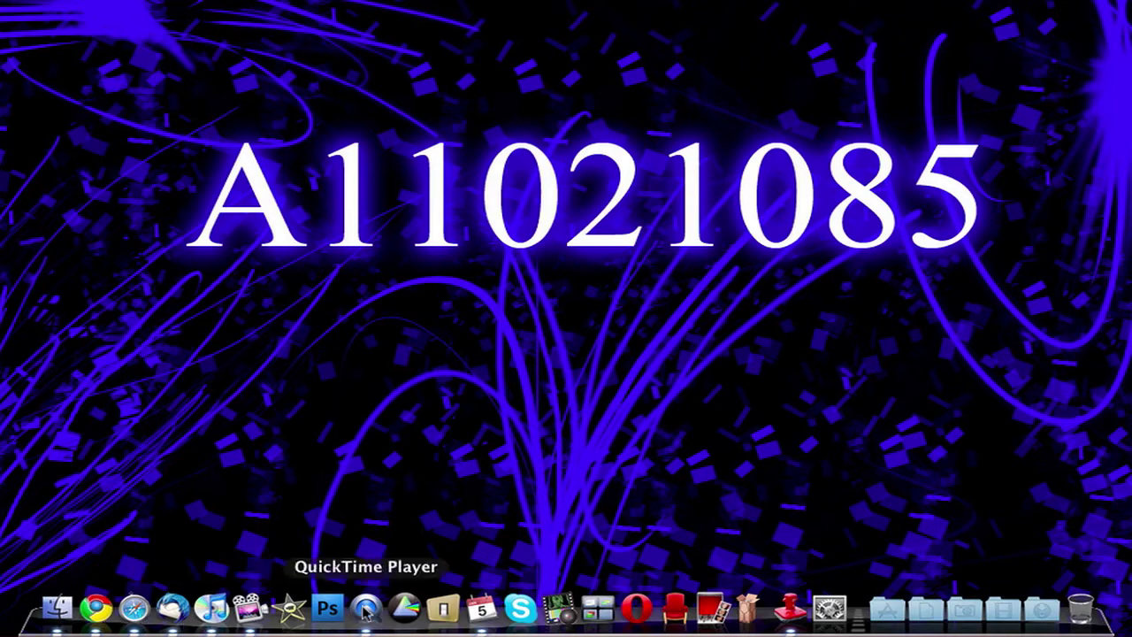
Step: Activate the TintedGlassShelf style on the dock, then minimize Chrome and close Dock Library
{"action": "left_click", "coordinate": [796, 612]}
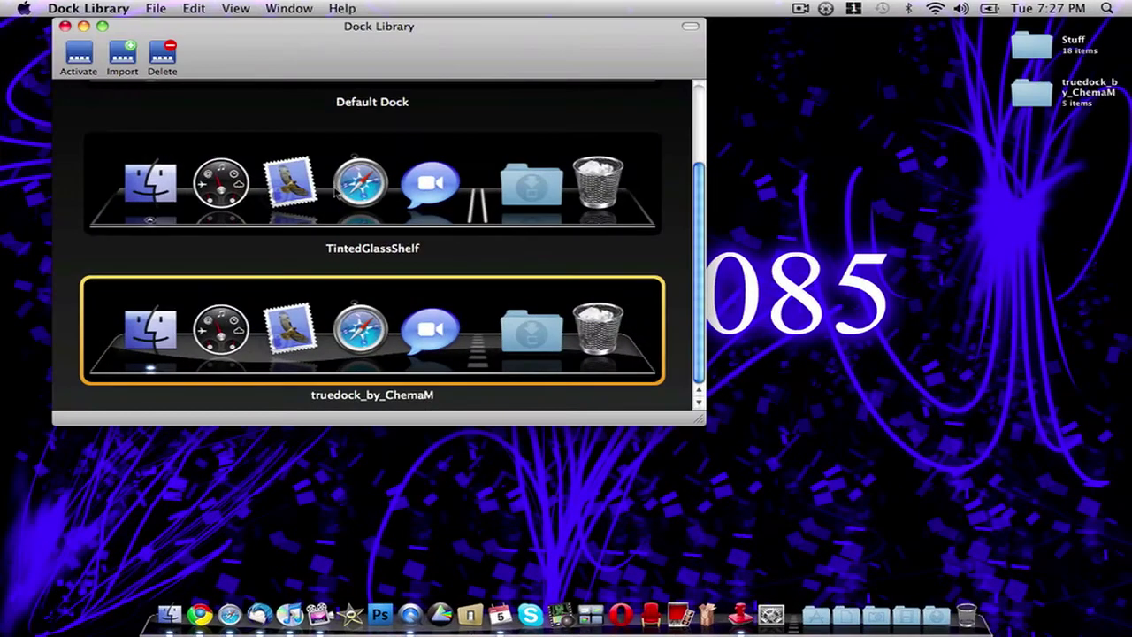
{"action": "left_click", "coordinate": [334, 187]}
{"action": "left_click", "coordinate": [82, 55]}
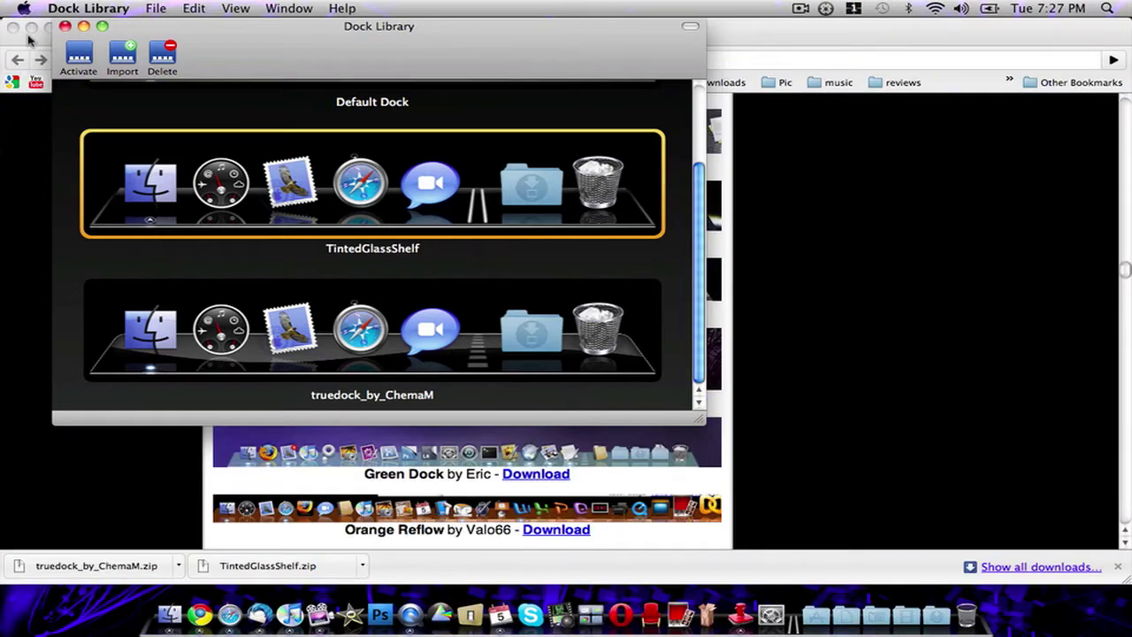
{"action": "left_click", "coordinate": [31, 27]}
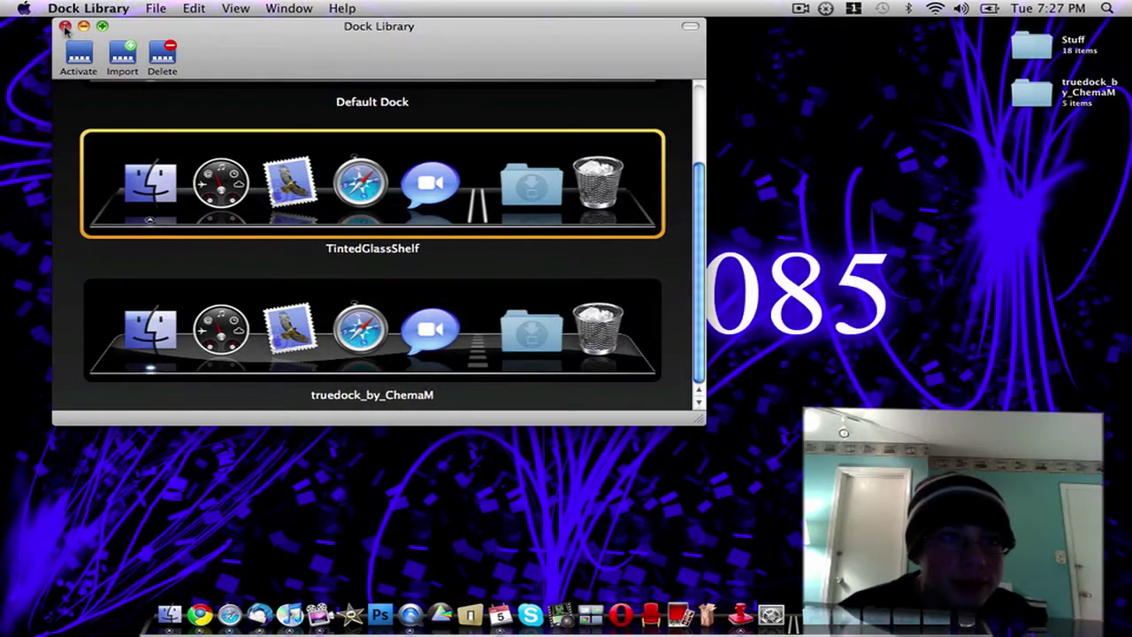
{"action": "left_click", "coordinate": [64, 27]}
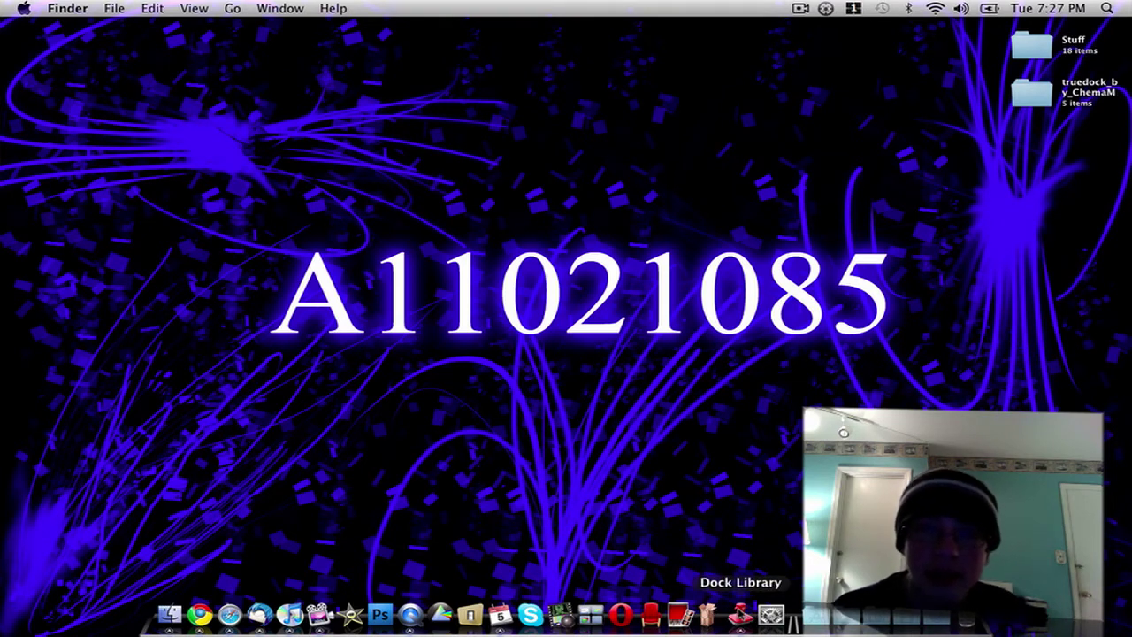
{"action": "left_click", "coordinate": [200, 619]}
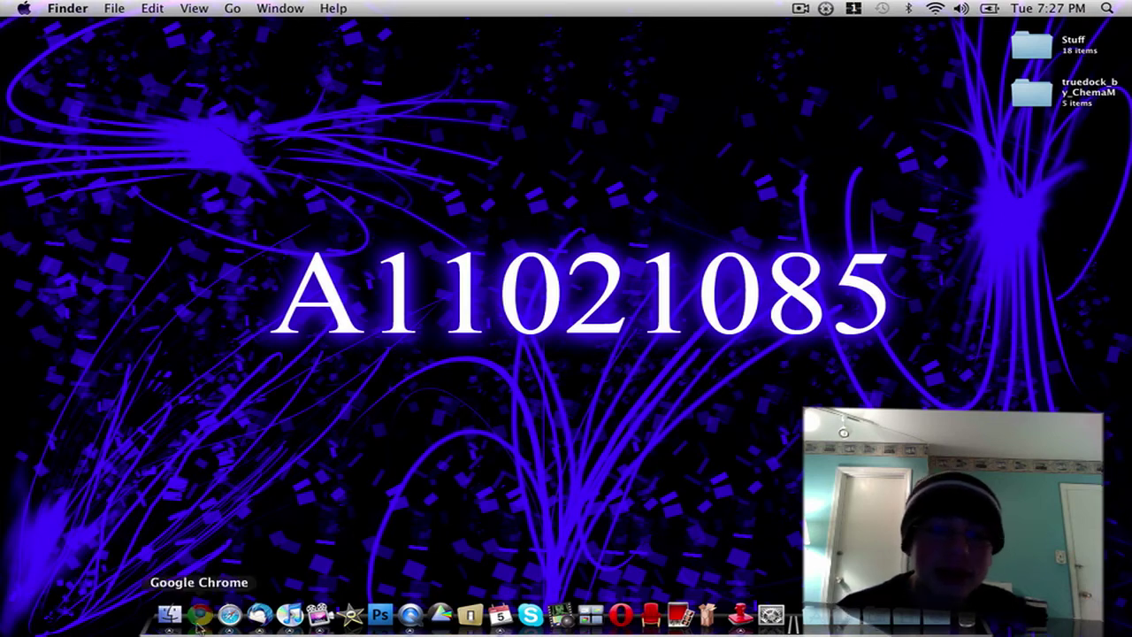
{"action": "left_click", "coordinate": [464, 495]}
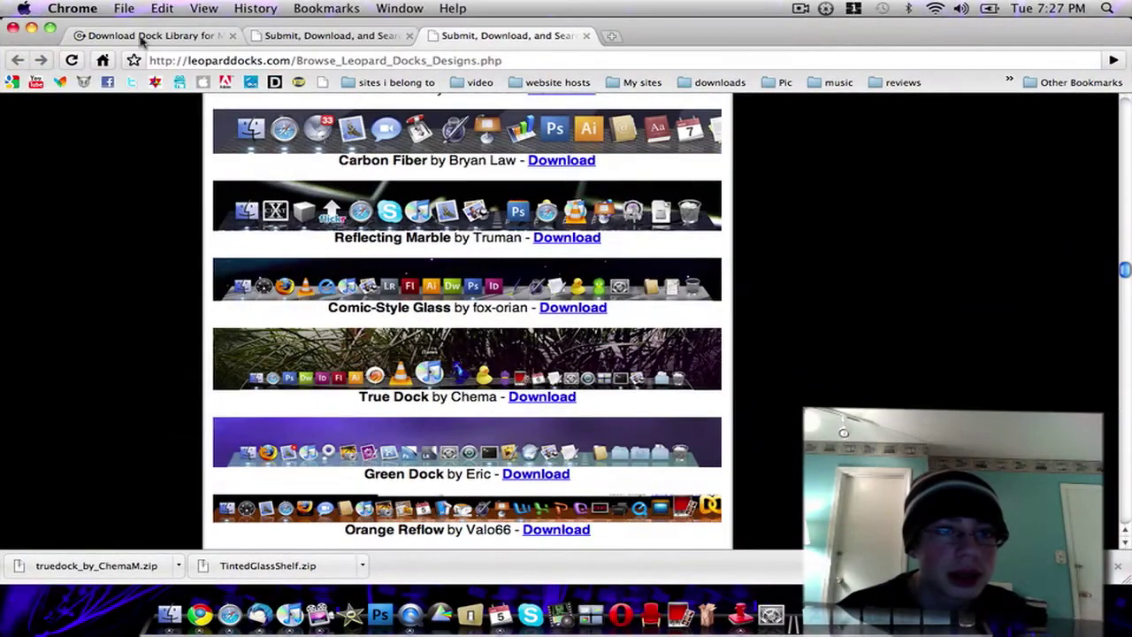
{"action": "left_click", "coordinate": [324, 37]}
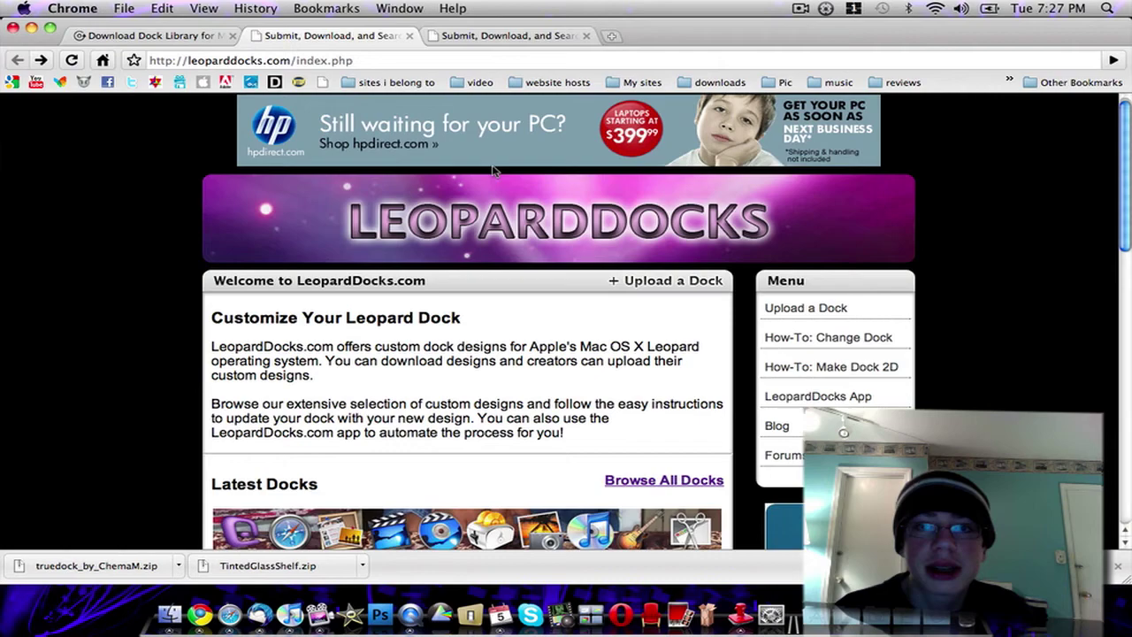
{"action": "scroll", "coordinate": [495, 171], "scroll_direction": "down", "scroll_amount": 10}
{"action": "scroll", "coordinate": [541, 329], "scroll_direction": "up", "scroll_amount": 10}
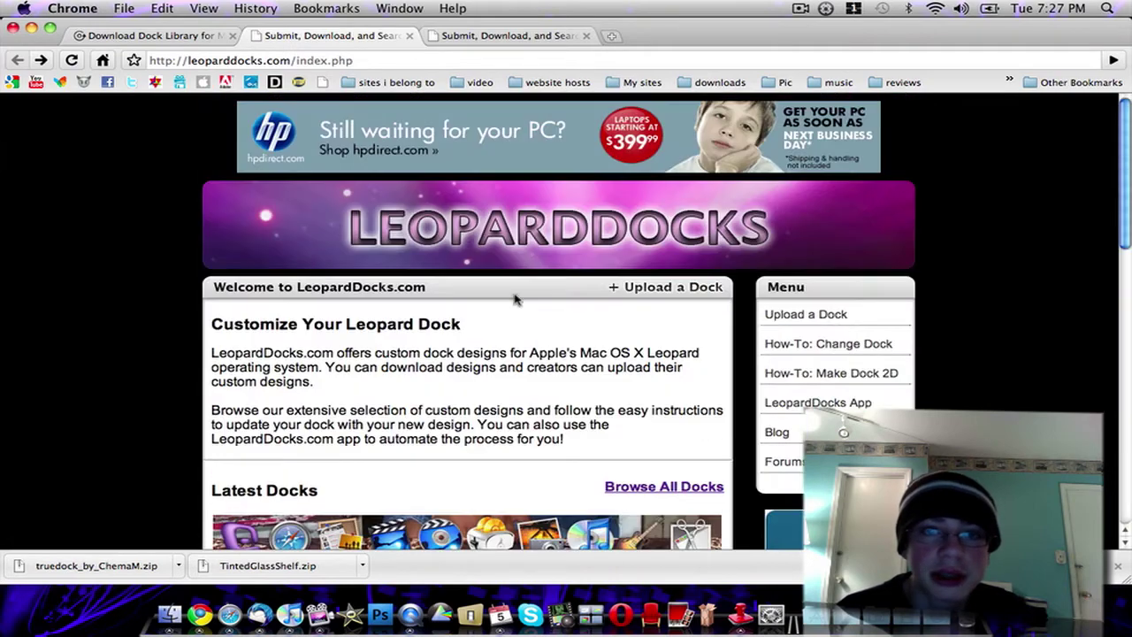
{"action": "left_click", "coordinate": [97, 36]}
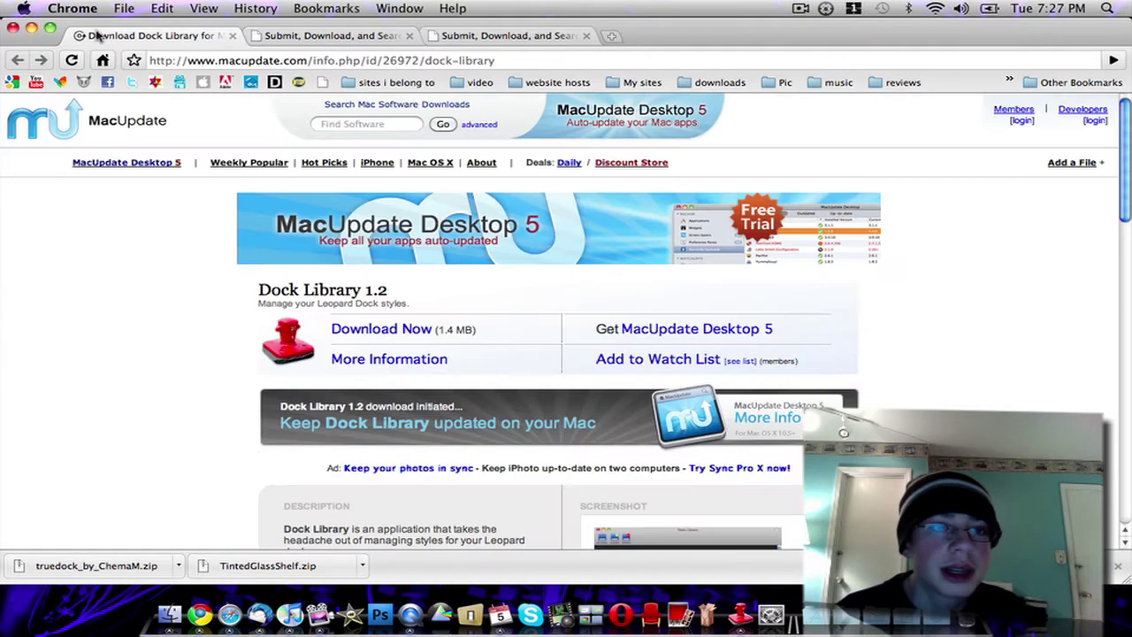
{"action": "left_click", "coordinate": [32, 29]}
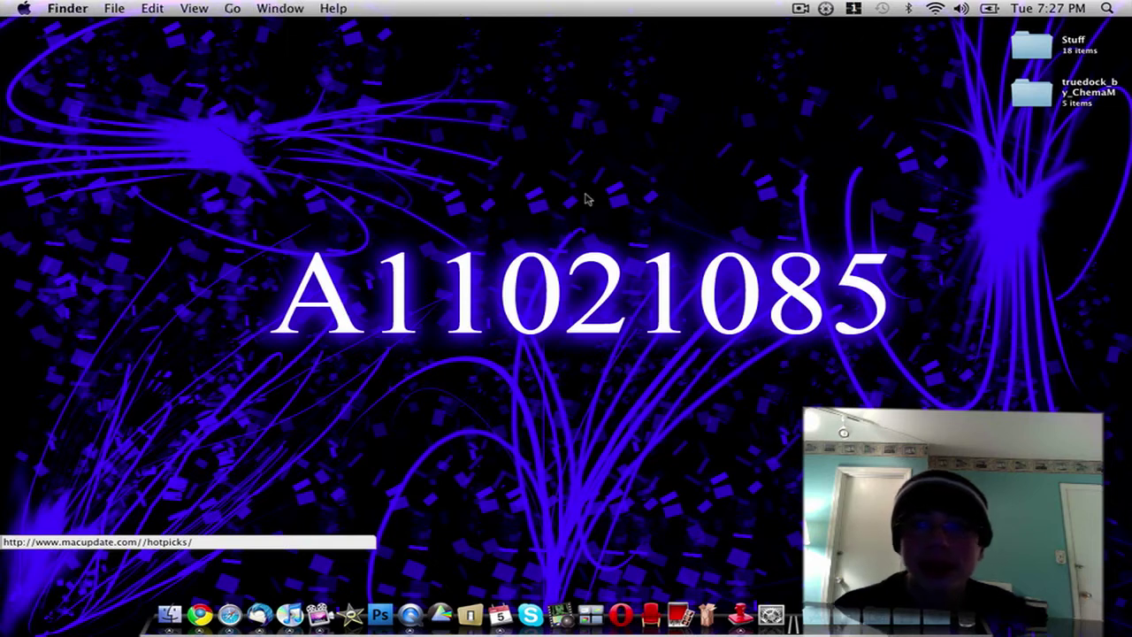